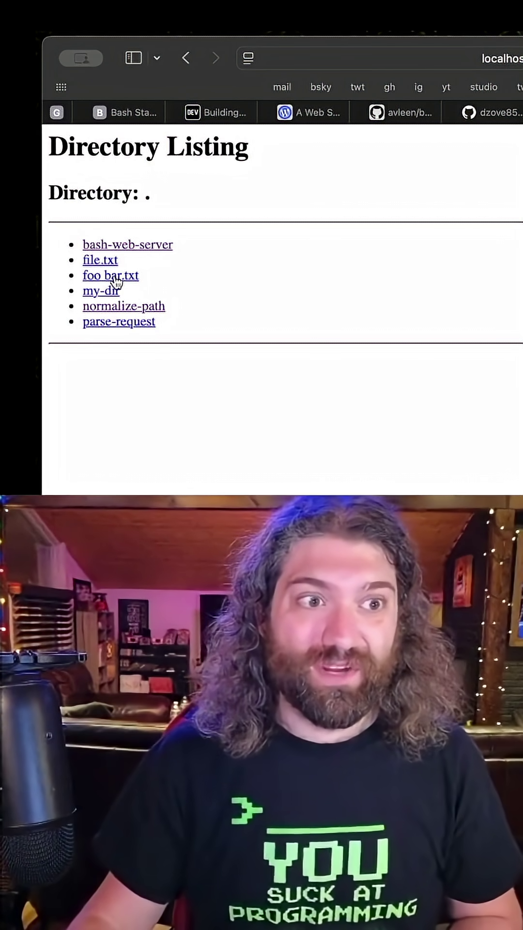
Open the my-dir link in Safari and reload it after the failed connection
{"action": "left_click", "coordinate": [106, 293]}
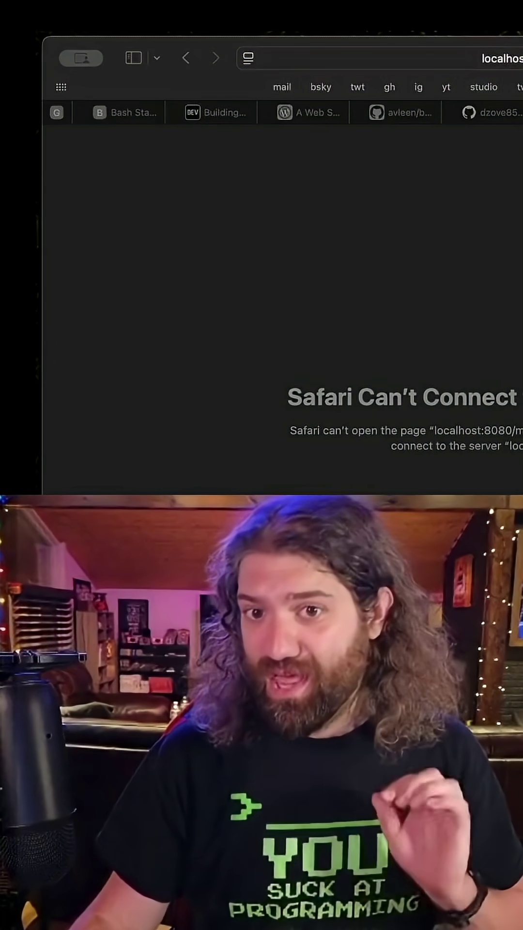
{"action": "left_click", "coordinate": [459, 275]}
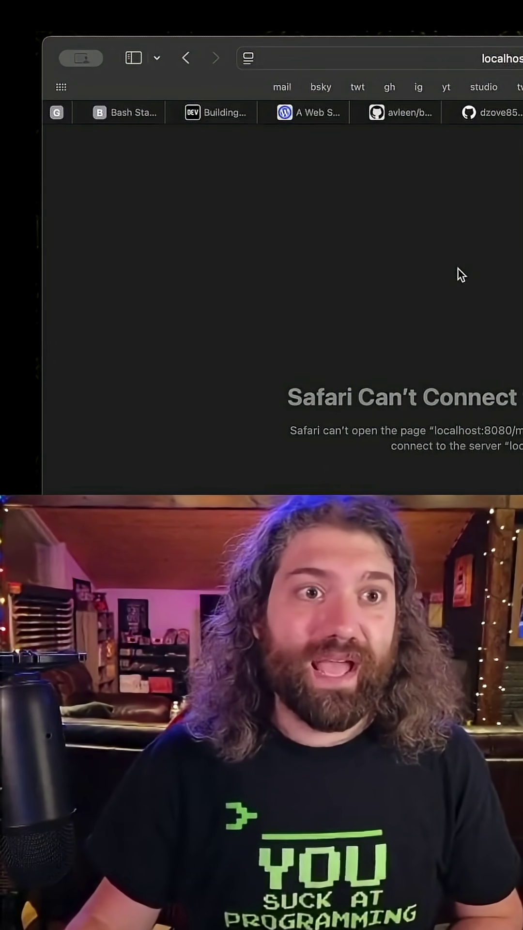
{"action": "key", "text": "super+r"}
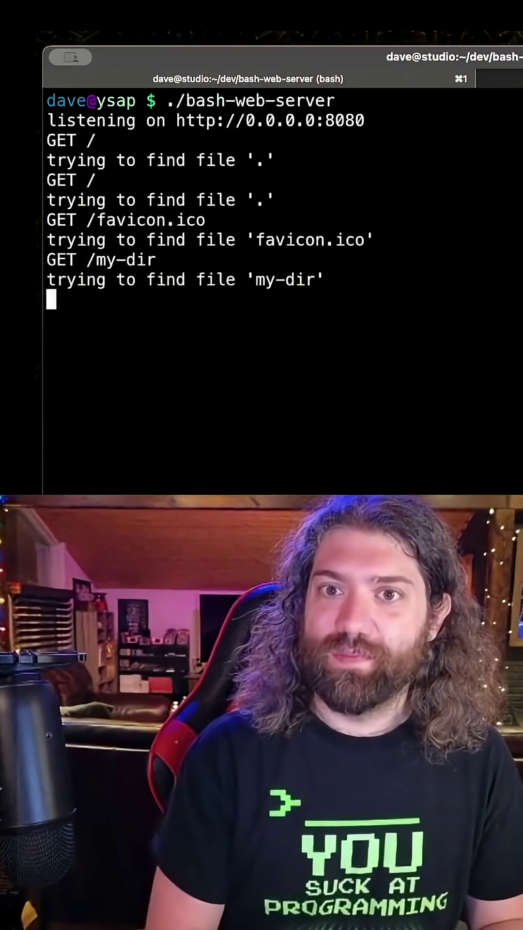
Stop the server and reopen bash-web-server in vim from history, positioned at the for-loop
{"action": "key", "text": "ctrl+c"}
{"action": "key", "text": "ctrl+r"}
{"action": "type", "text": "vim"}
{"action": "key", "text": "Return"}
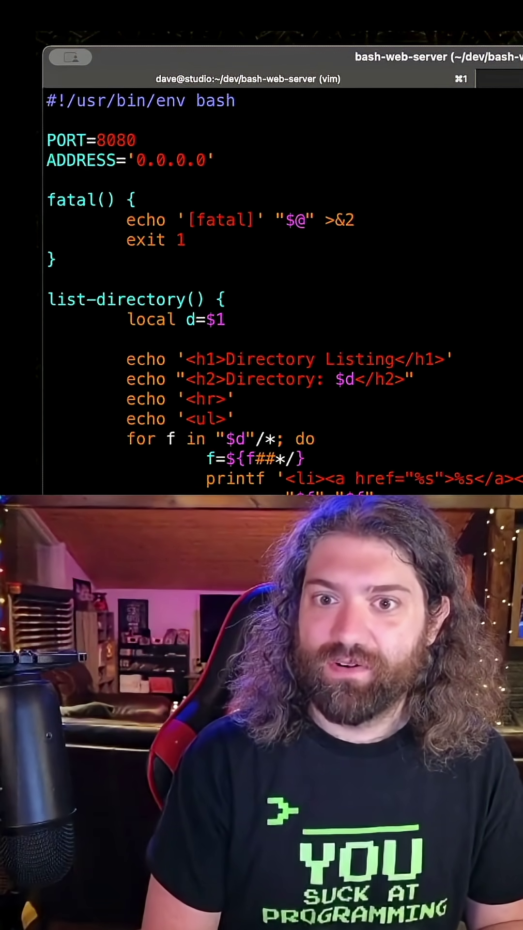
{"action": "key", "text": "l"}
{"action": "key", "text": "l"}
{"action": "key", "text": "l"}
{"action": "type", "text": ".."}
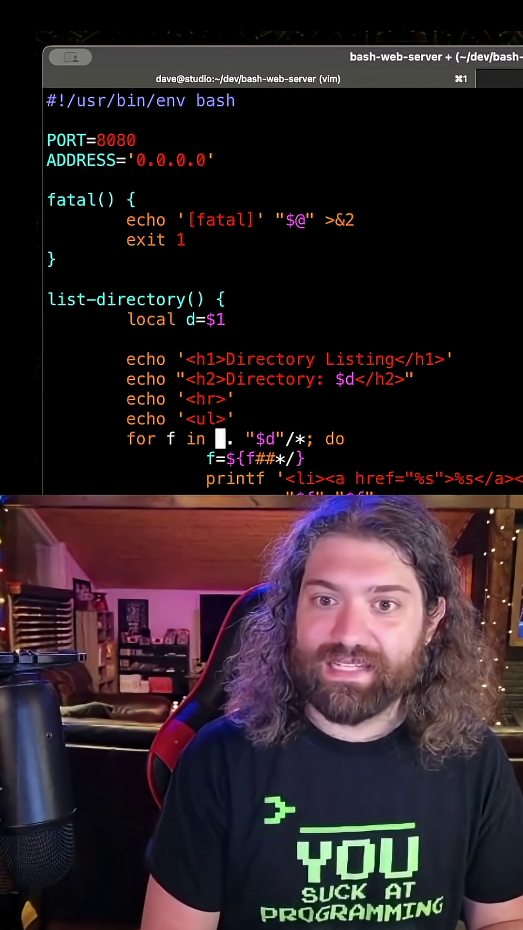
{"action": "type", "text": ":wq"}
Save the script, restart bash-web-server, reload my-dir and follow its new '..' link
{"action": "key", "text": "Return"}
{"action": "key", "text": "Up"}
{"action": "key", "text": "Up"}
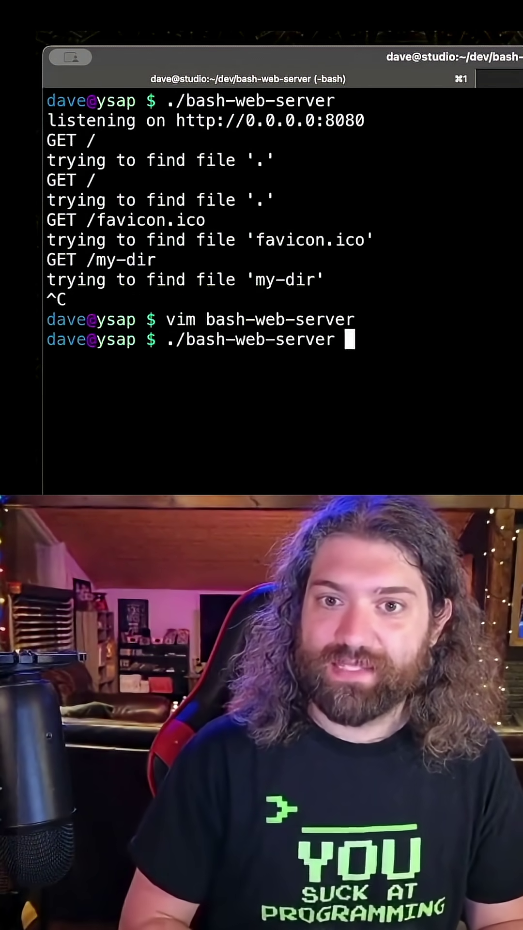
{"action": "key", "text": "Return"}
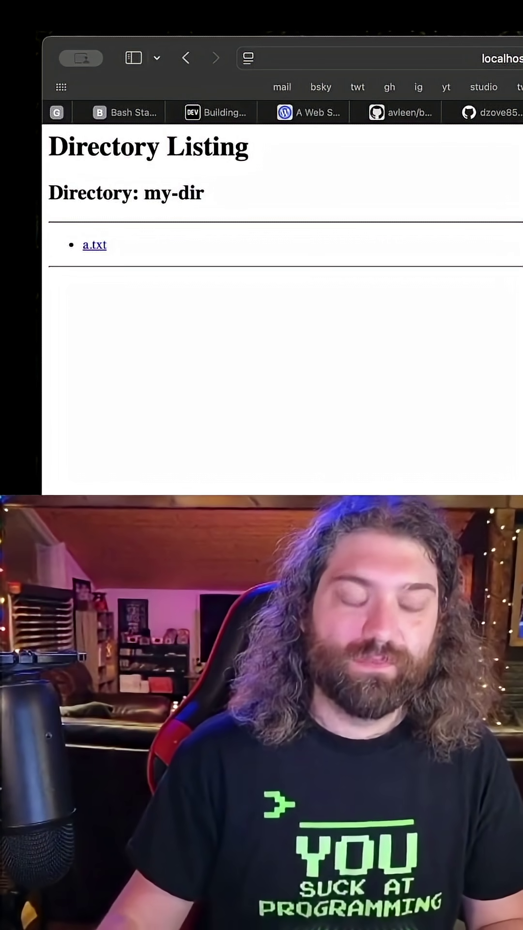
{"action": "key", "text": "super+r"}
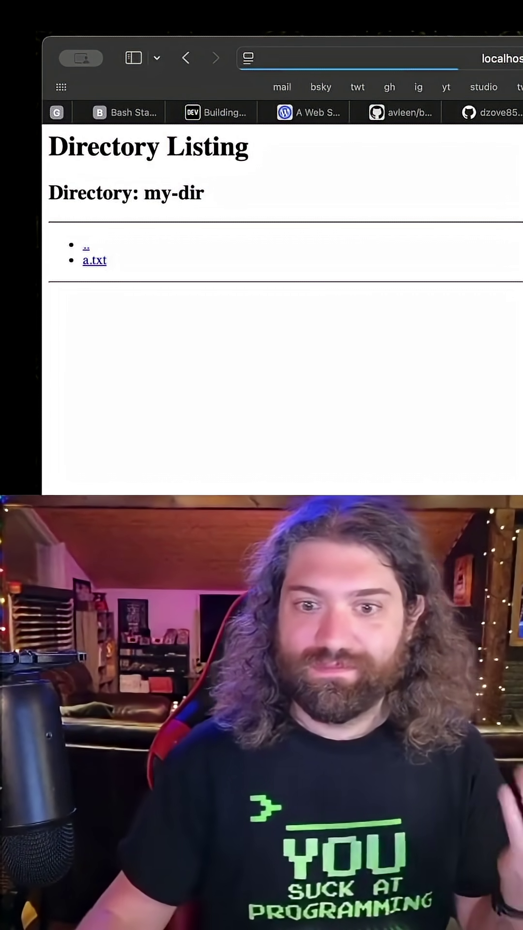
{"action": "left_click", "coordinate": [86, 247]}
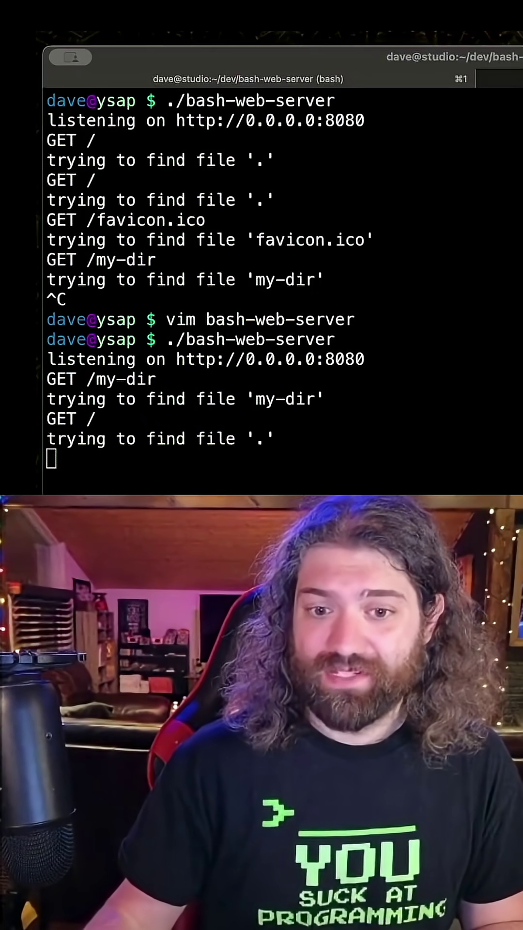
Stop the bash web server and run mkdir empty-dir
{"action": "key", "text": "ctrl+c"}
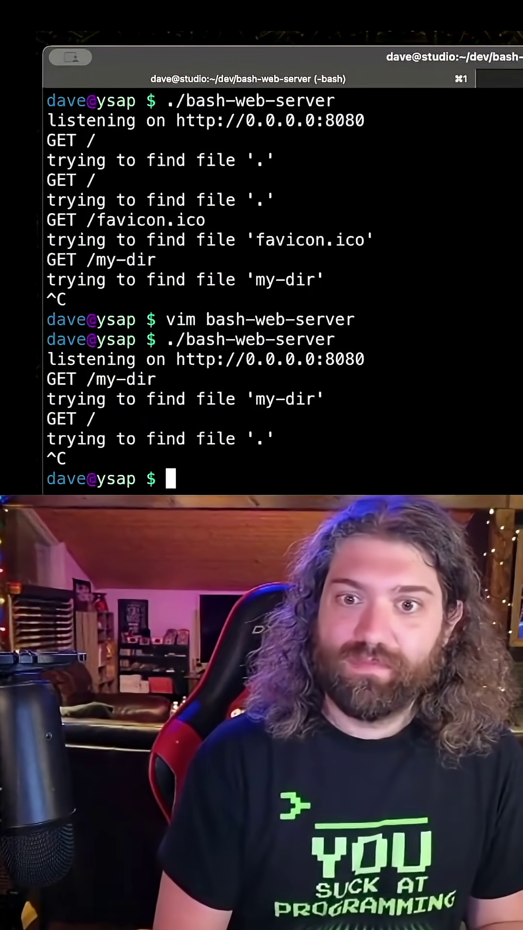
{"action": "type", "text": "mkdir empty-dir"}
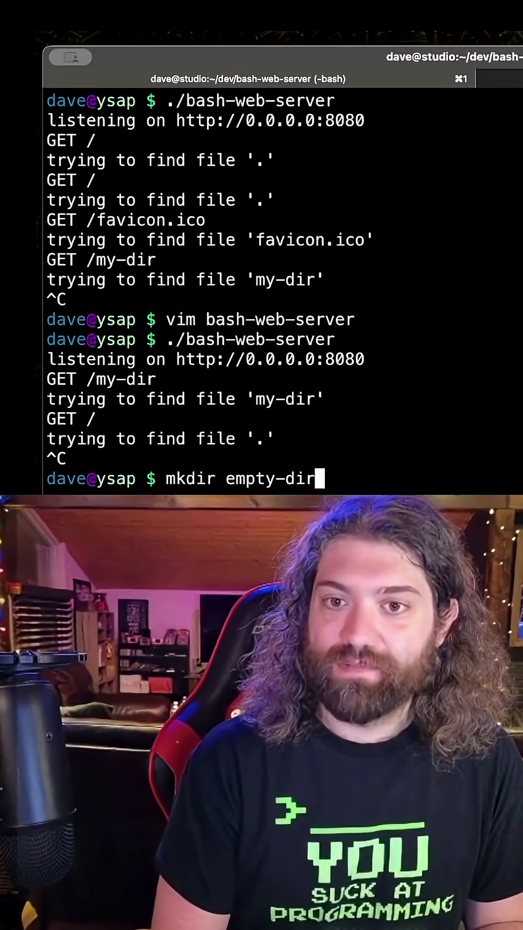
{"action": "key", "text": "Return"}
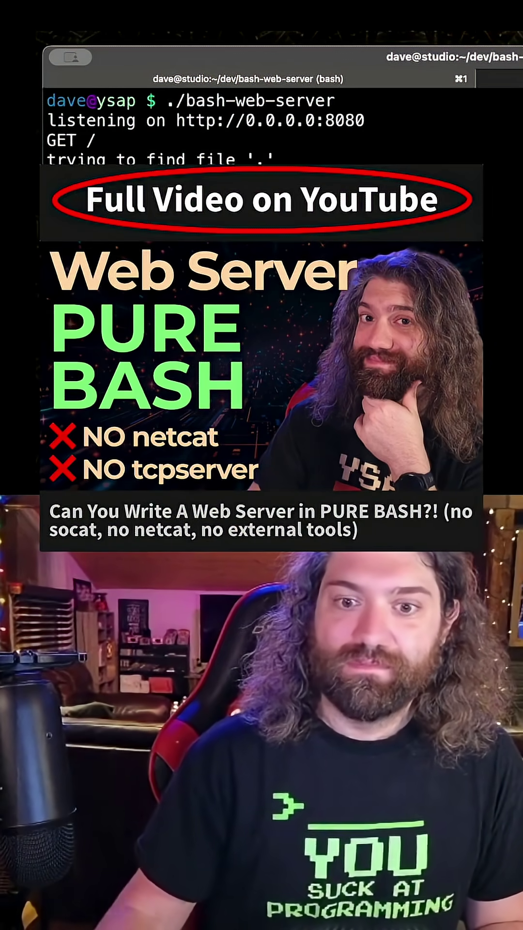